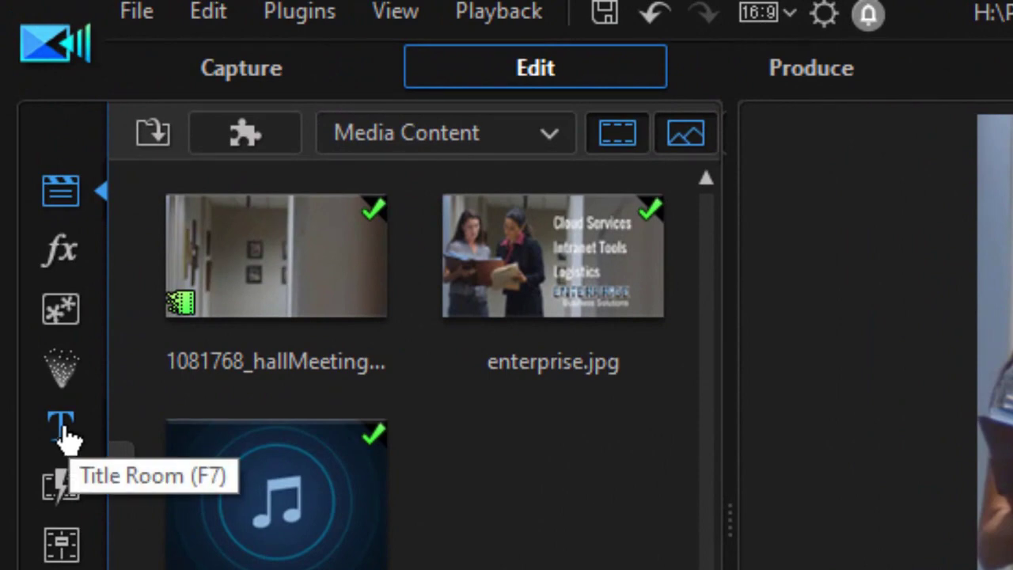
Filter the title library to the NewBlue category so only Titler Pro 1.5 shows
{"action": "left_click", "coordinate": [70, 440]}
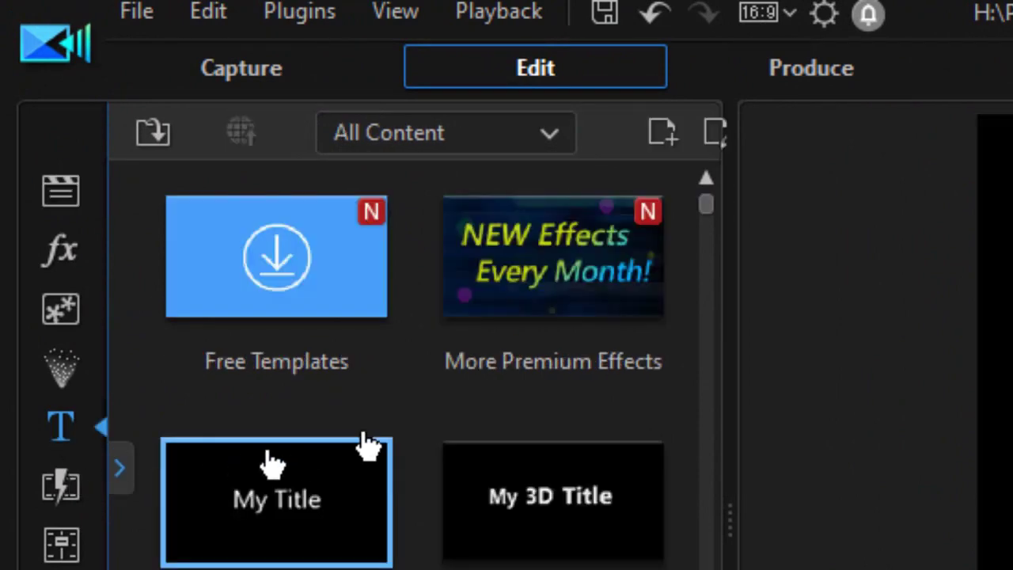
{"action": "left_click", "coordinate": [549, 141]}
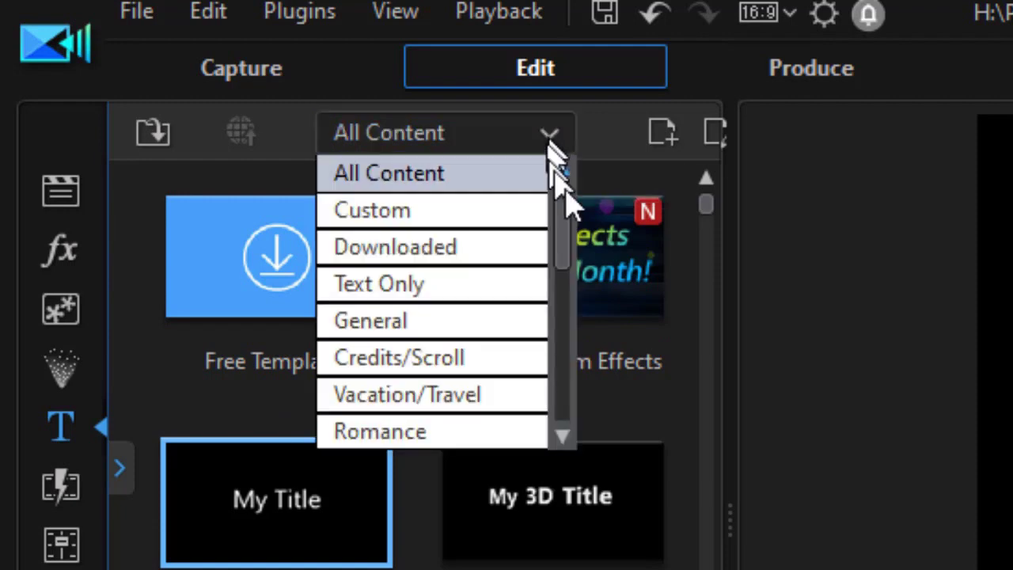
{"action": "left_click_drag", "start_coordinate": [568, 264], "coordinate": [558, 466]}
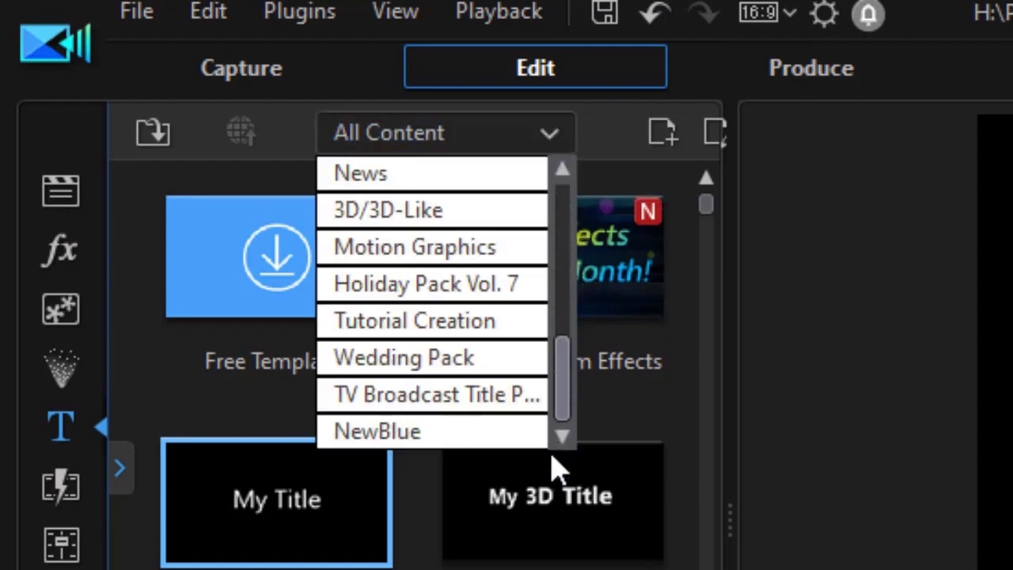
{"action": "left_click", "coordinate": [462, 432]}
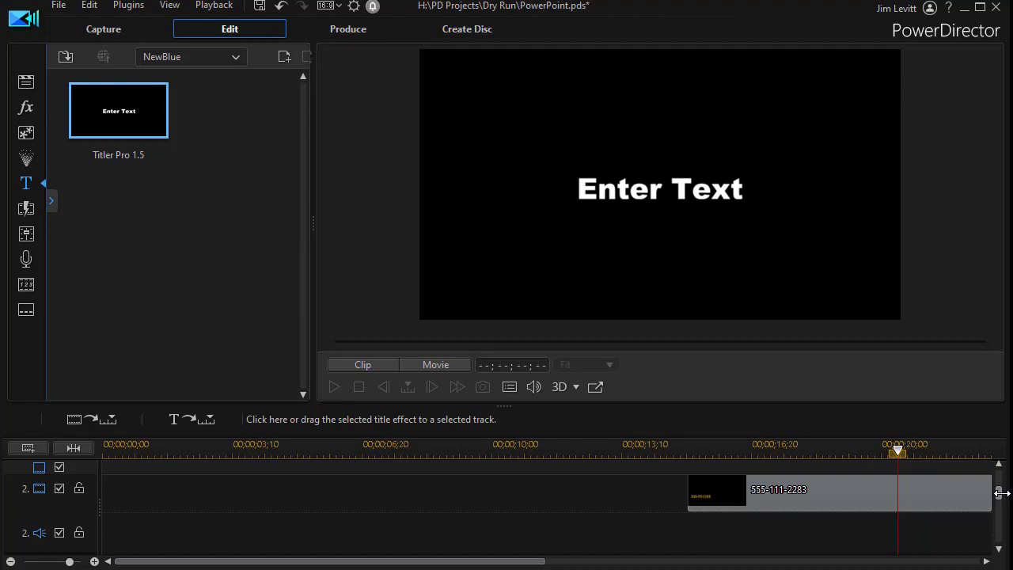
{"action": "scroll", "coordinate": [1000, 489], "scroll_direction": "up", "scroll_amount": 2}
Place Titler Pro 1.5 at the start of track 2 and open it in Titler Pro
{"action": "scroll", "coordinate": [998, 484], "scroll_direction": "down", "scroll_amount": 4}
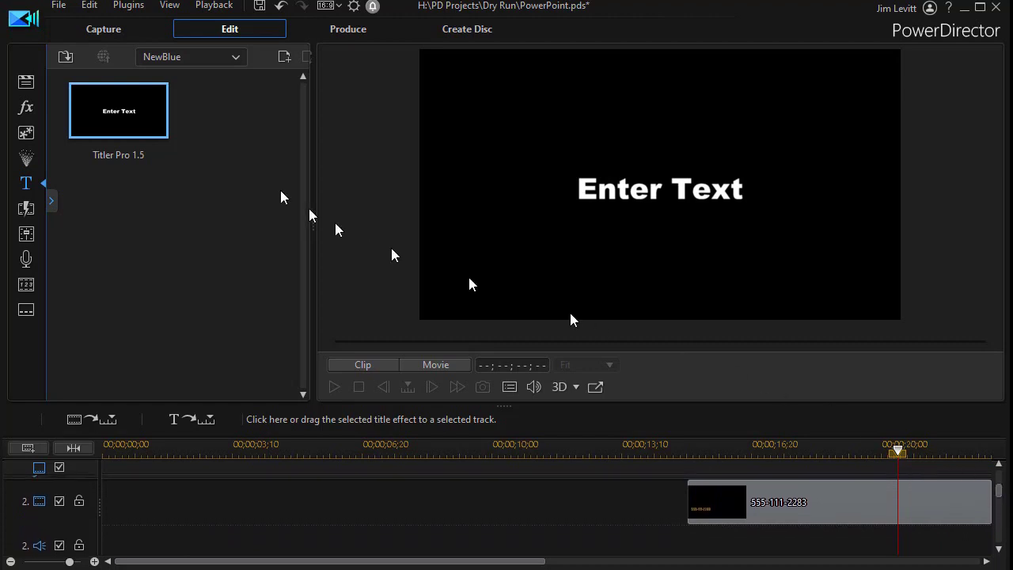
{"action": "left_click_drag", "start_coordinate": [107, 115], "coordinate": [102, 532]}
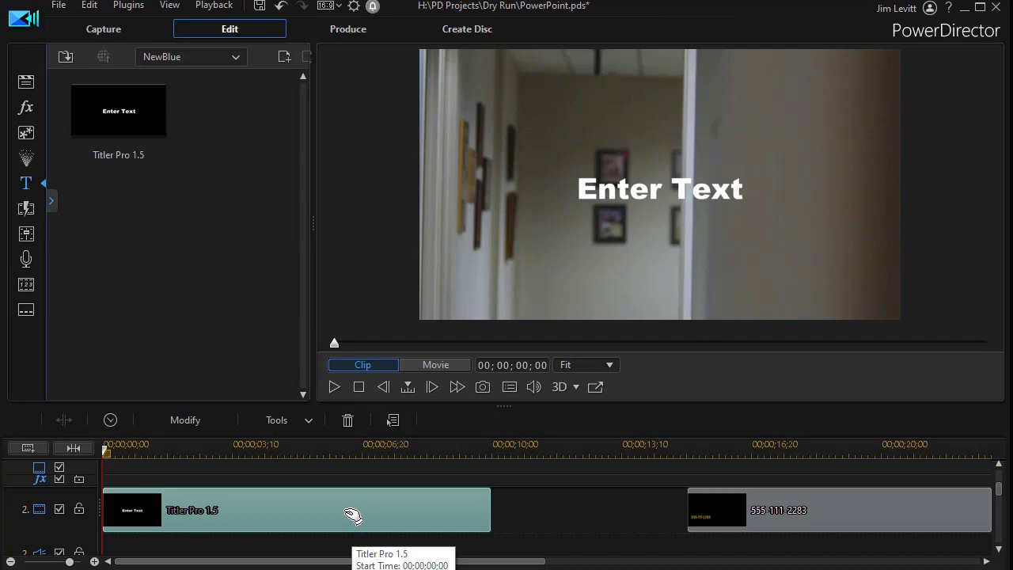
{"action": "scroll", "coordinate": [351, 515], "scroll_direction": "down", "scroll_amount": 1}
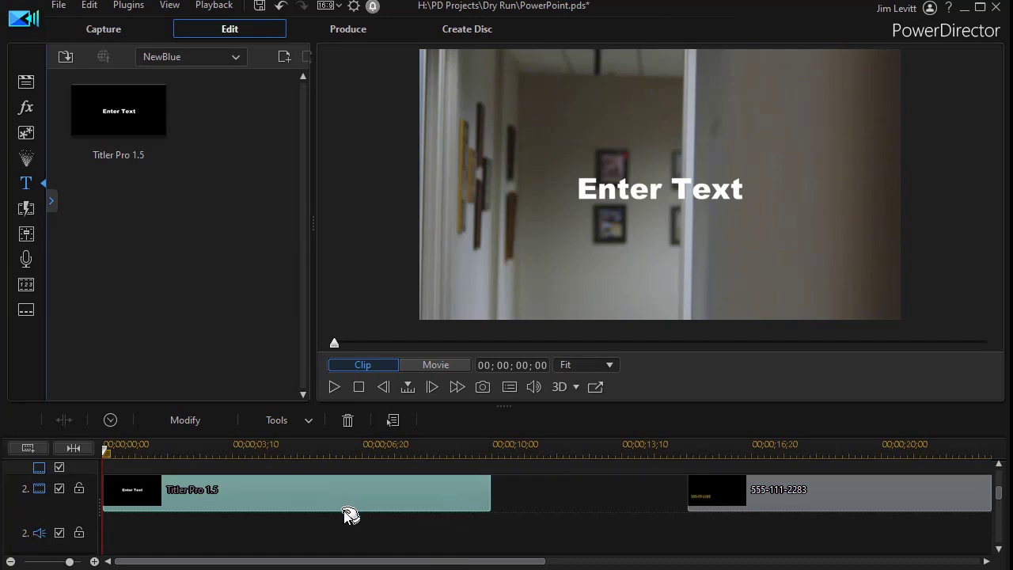
{"action": "double_click", "coordinate": [351, 501]}
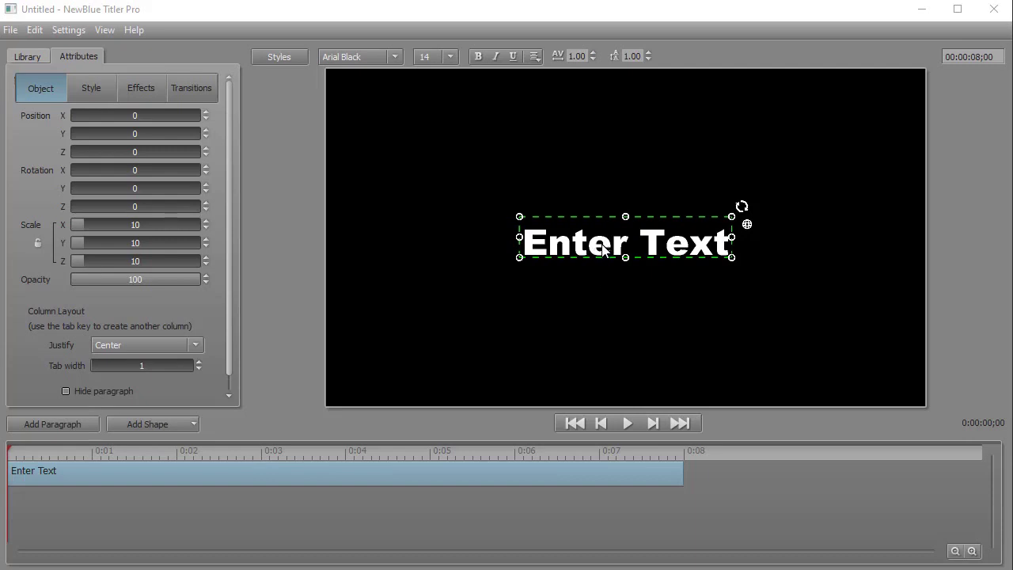
Replace the placeholder with ENTERPRISE and move it toward the lower right of the frame
{"action": "double_click", "coordinate": [602, 248]}
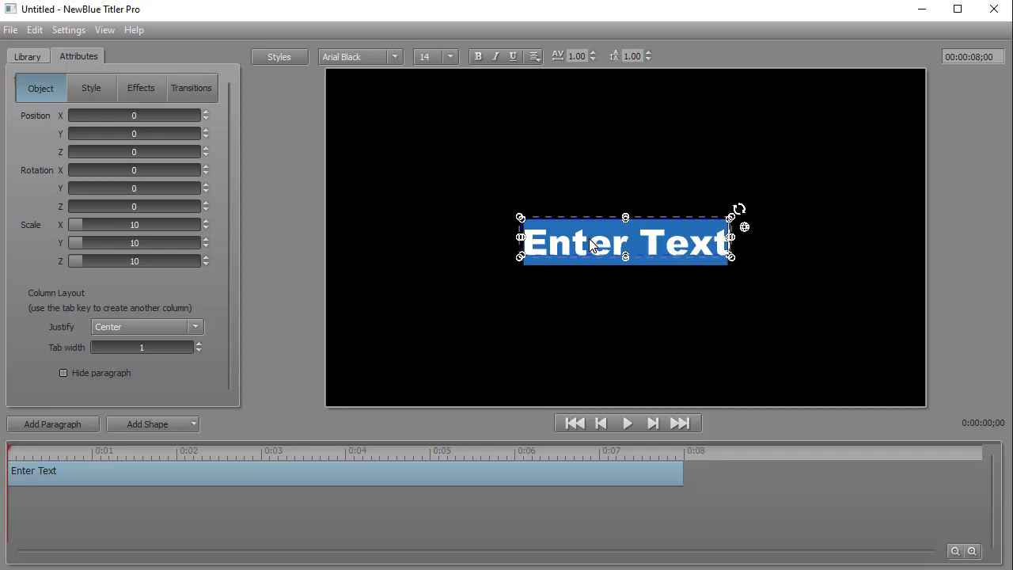
{"action": "type", "text": "ENTERPRISE"}
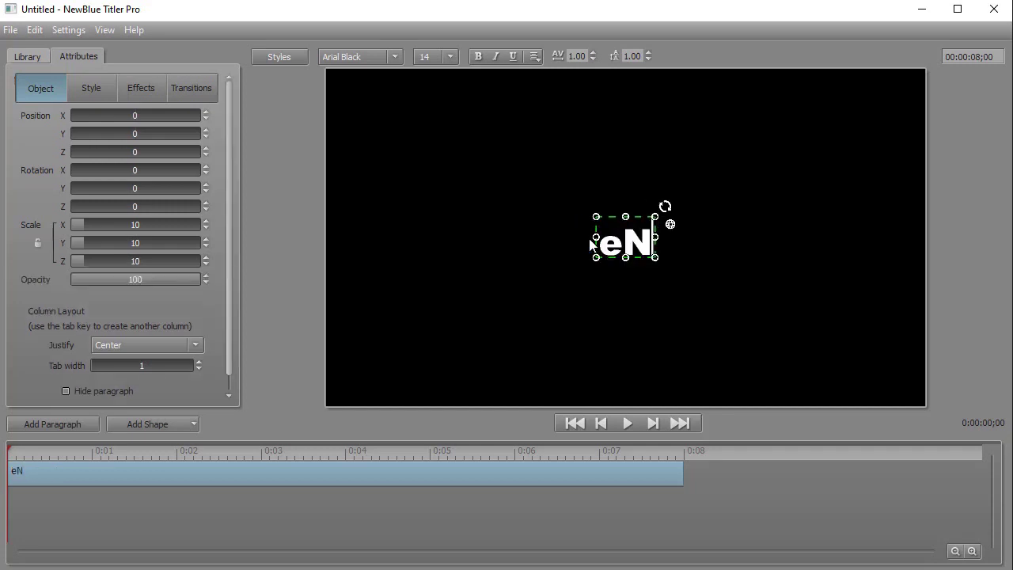
{"action": "left_click_drag", "start_coordinate": [571, 219], "coordinate": [679, 302]}
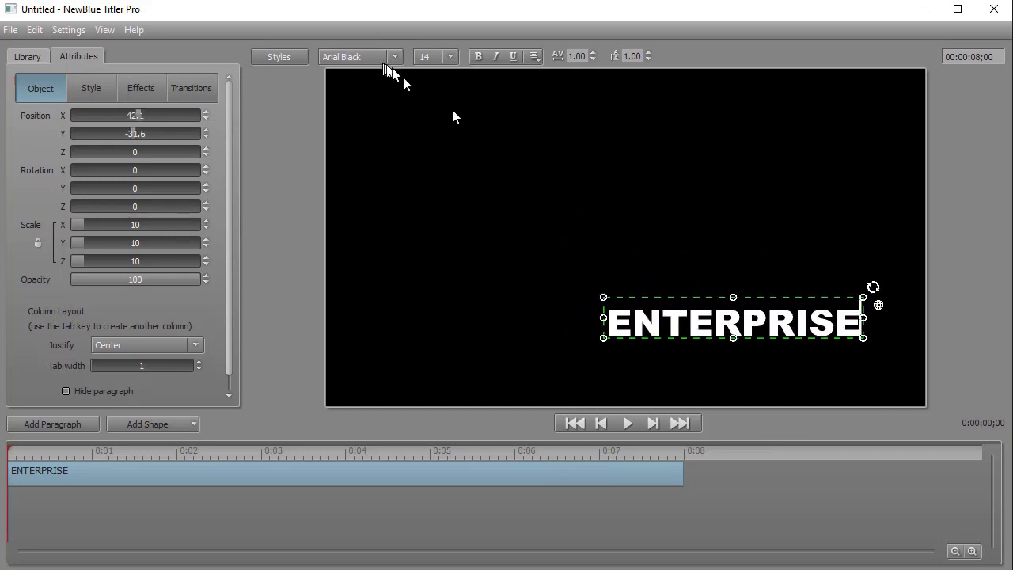
{"action": "double_click", "coordinate": [670, 323]}
{"action": "key", "text": "ctrl+a"}
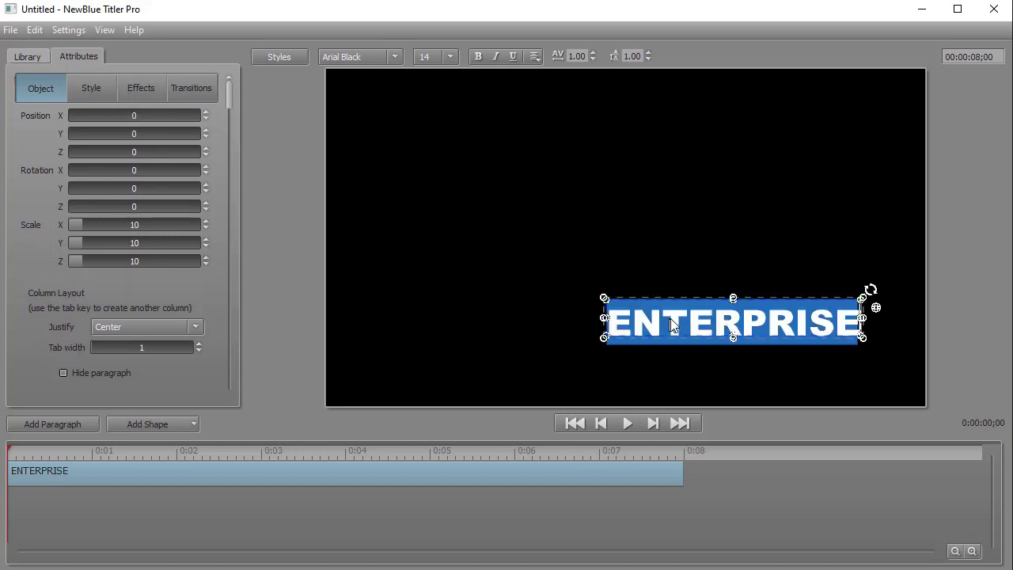
Change the ENTERPRISE text's font family to Alfphabet
{"action": "left_click", "coordinate": [394, 58]}
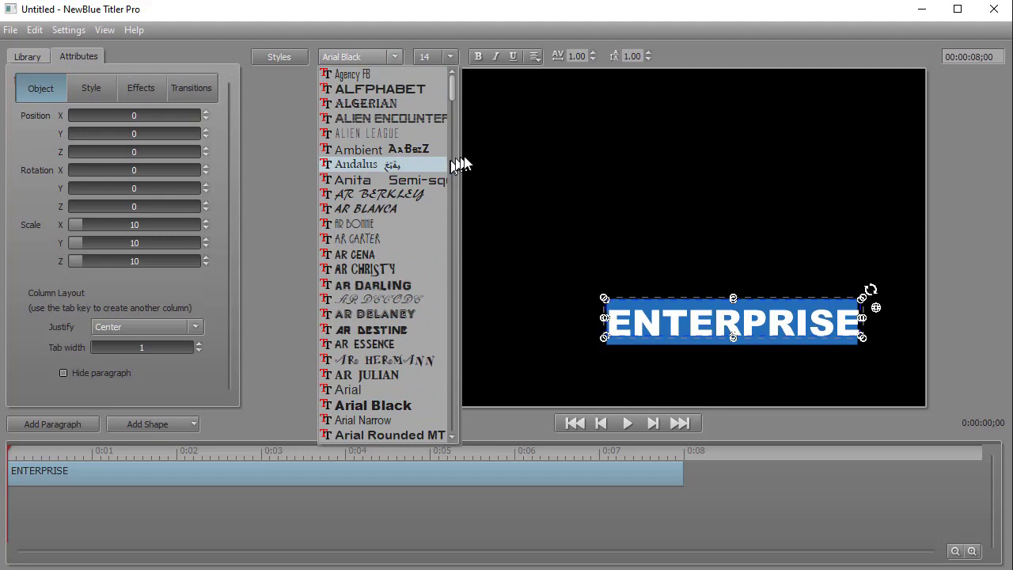
{"action": "left_click", "coordinate": [413, 87]}
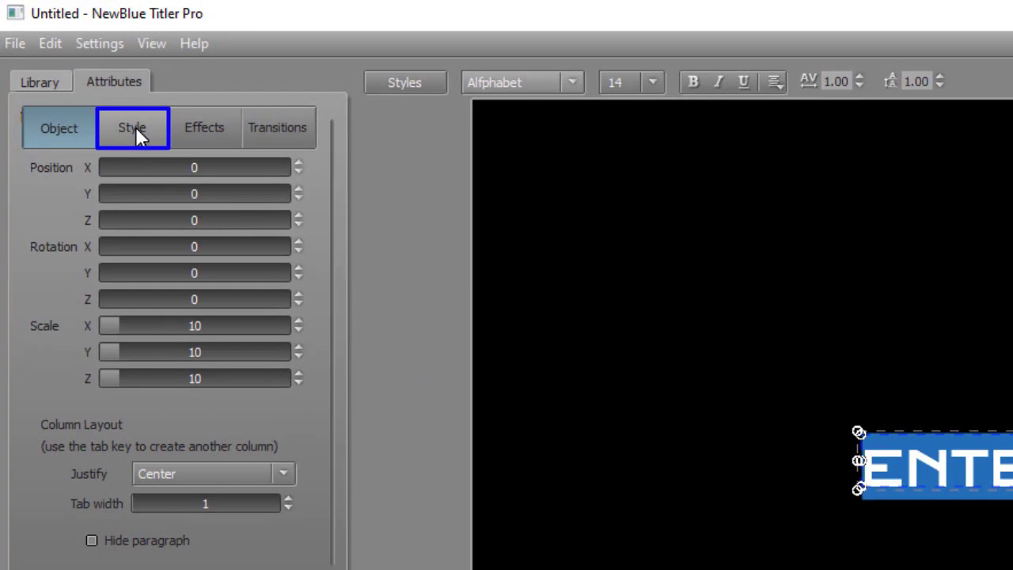
{"action": "left_click", "coordinate": [136, 131]}
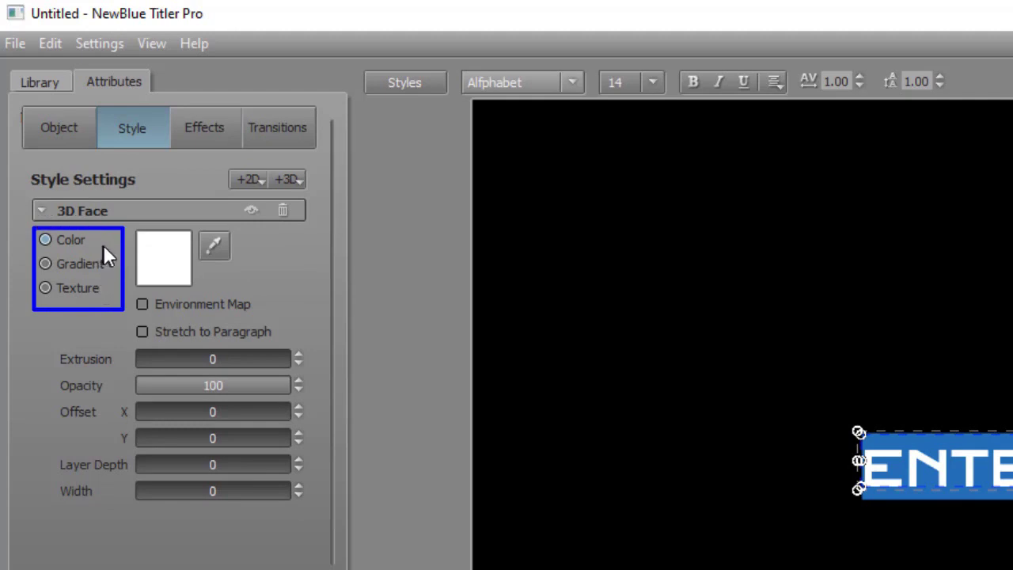
Fill the ENTERPRISE 3D Face with the flare2.jpg image texture
{"action": "left_click", "coordinate": [45, 288]}
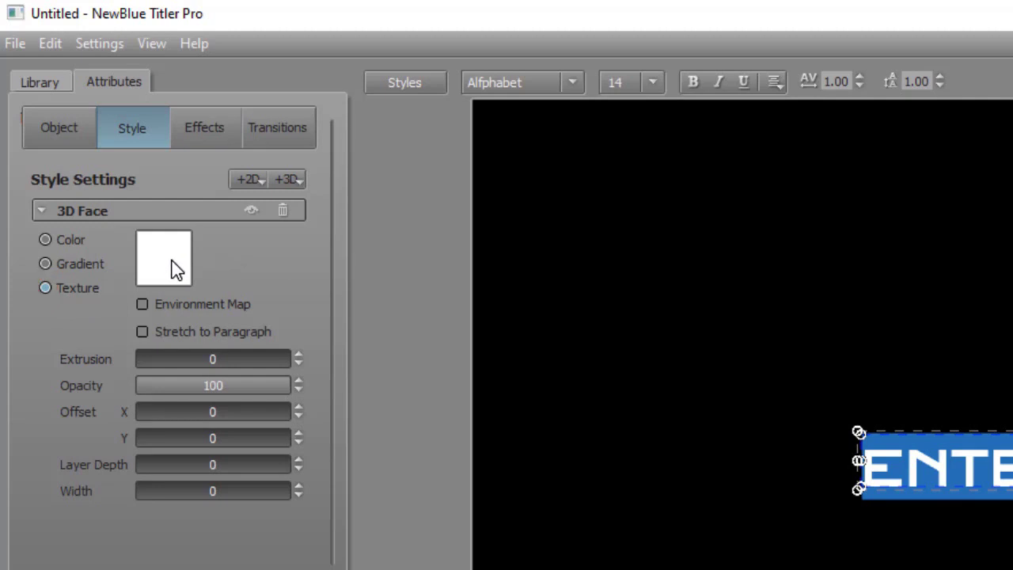
{"action": "left_click", "coordinate": [172, 260]}
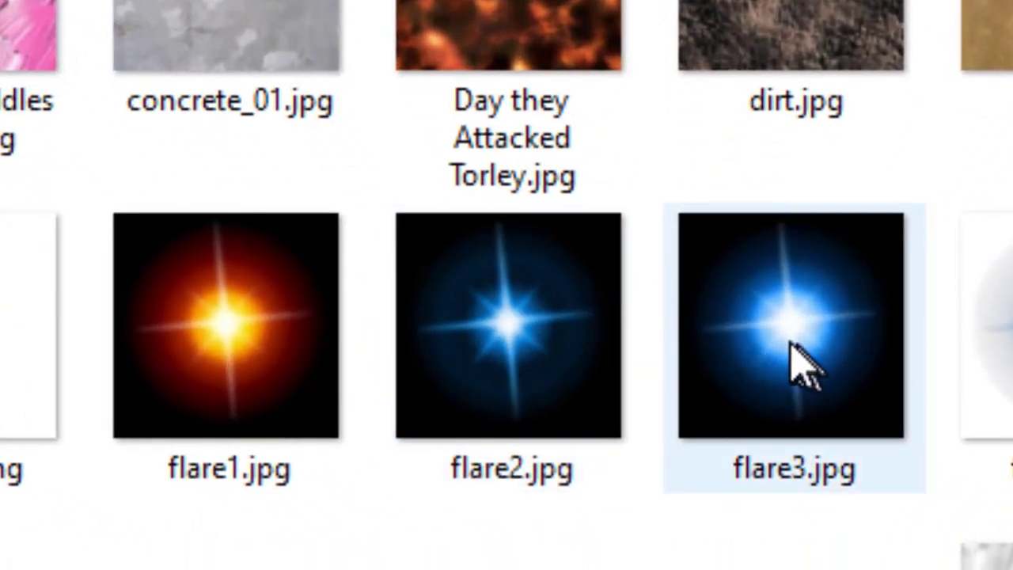
{"action": "left_click", "coordinate": [511, 340]}
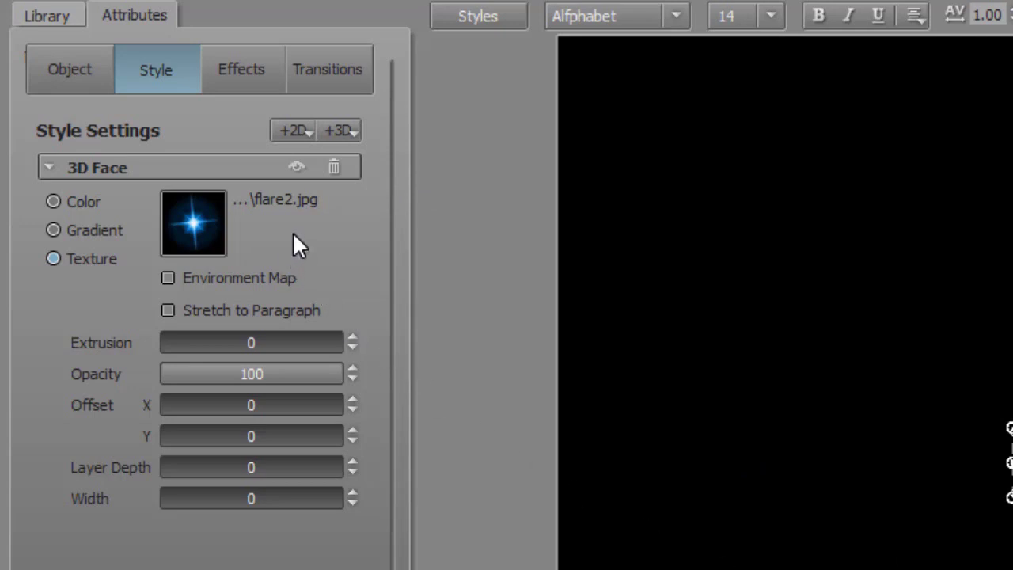
{"action": "left_click", "coordinate": [309, 133]}
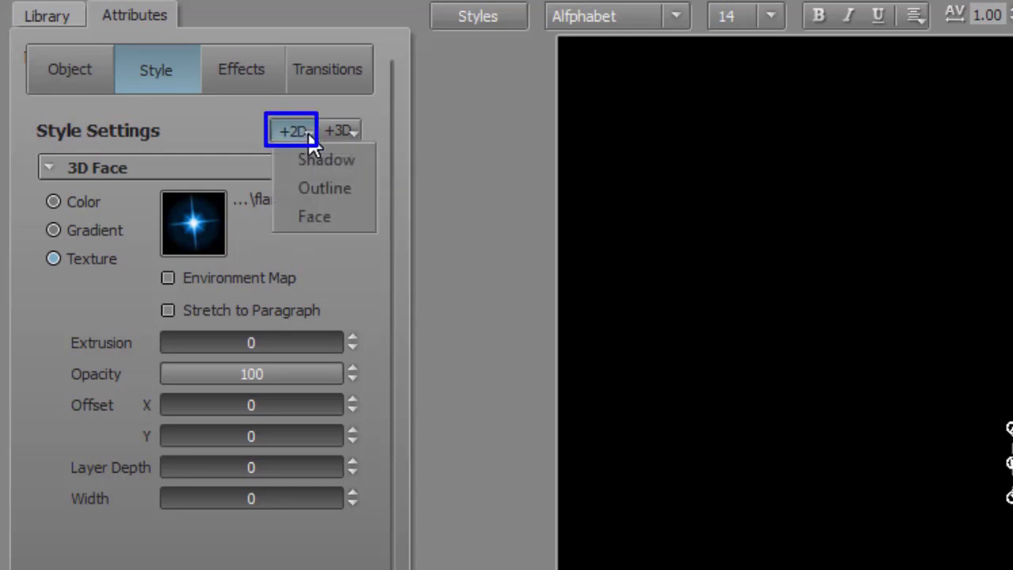
Add an Outline layer to ENTERPRISE and set its colour to white
{"action": "left_click", "coordinate": [323, 188]}
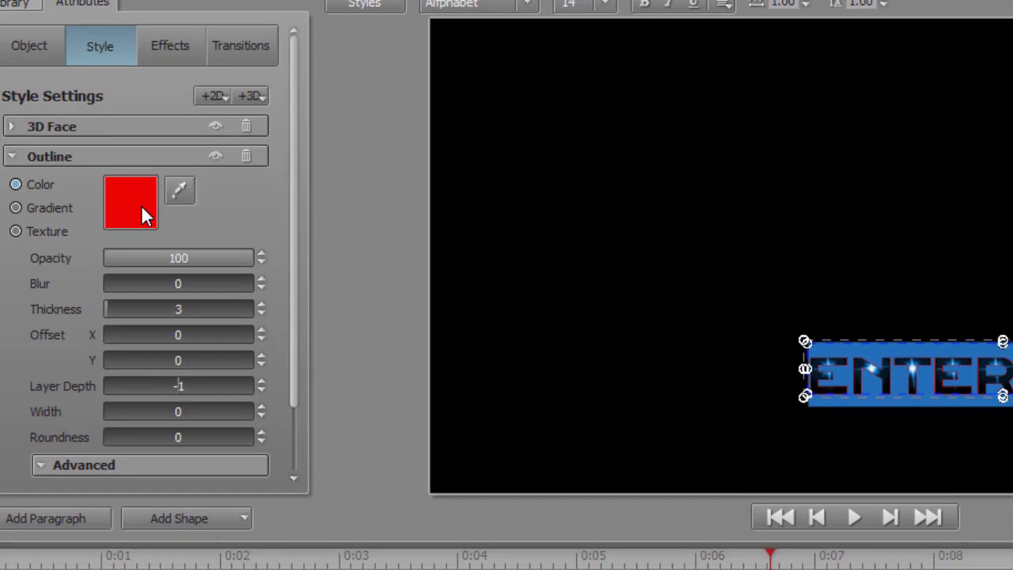
{"action": "left_click", "coordinate": [143, 209]}
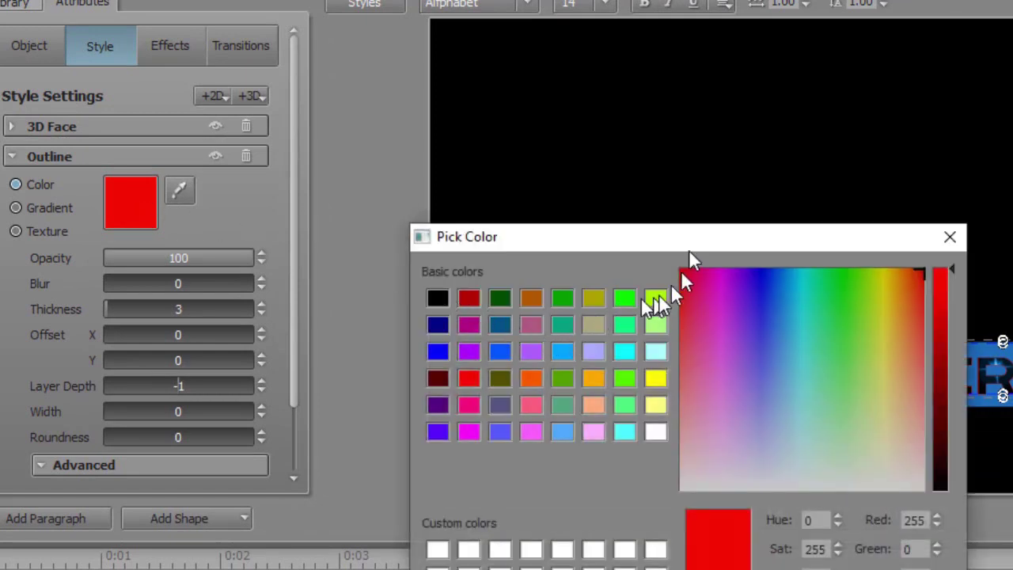
{"action": "left_click", "coordinate": [655, 430]}
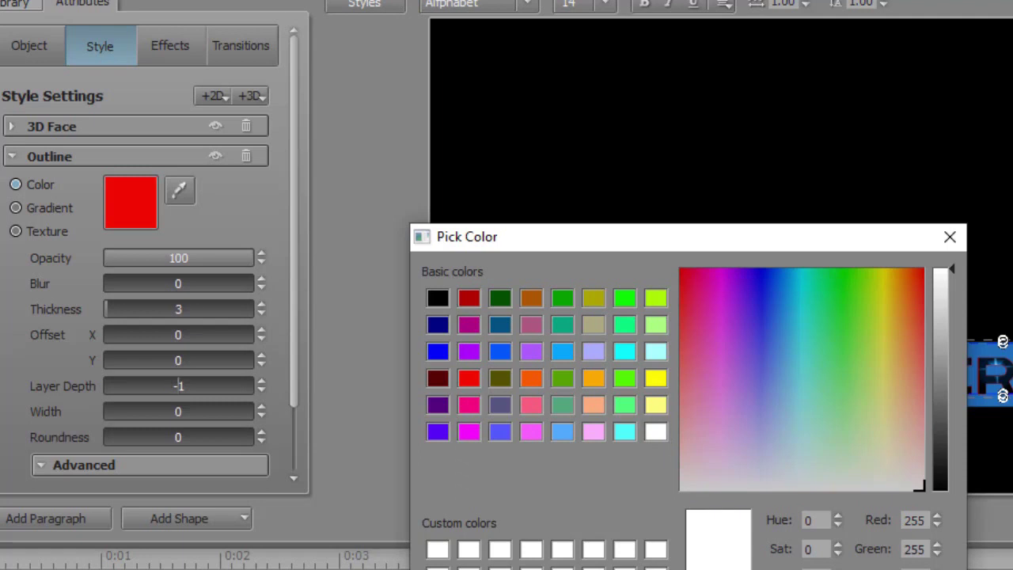
{"action": "key", "text": "Return"}
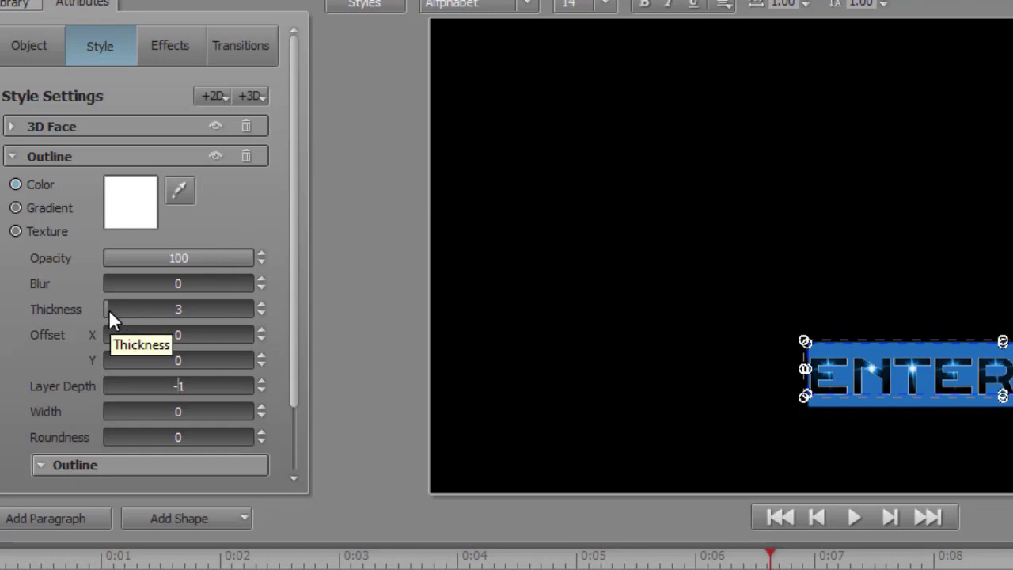
Set the outline thickness to 13.6
{"action": "left_click_drag", "start_coordinate": [110, 308], "coordinate": [142, 317]}
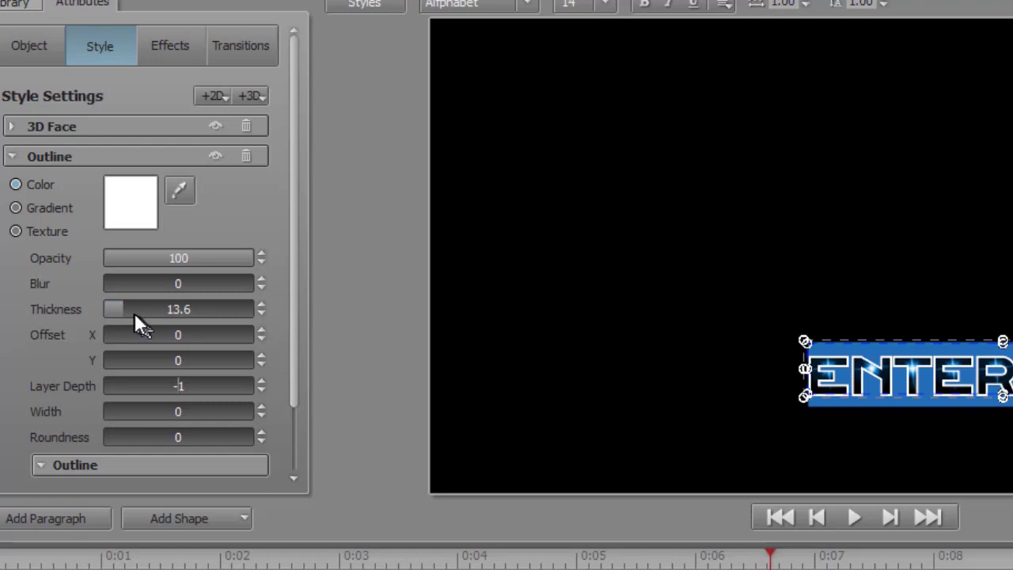
{"action": "left_click", "coordinate": [261, 305]}
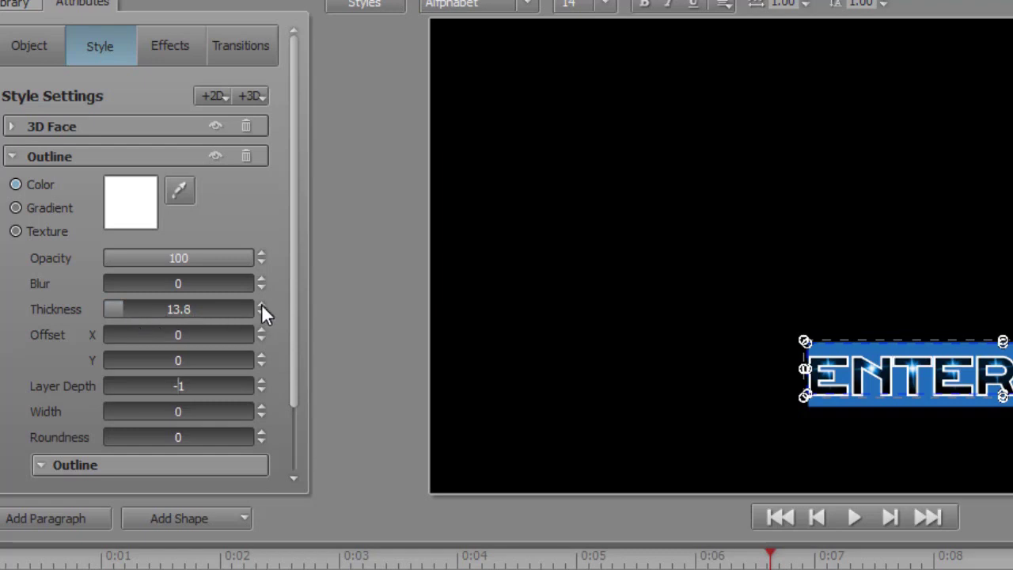
{"action": "left_click", "coordinate": [261, 314]}
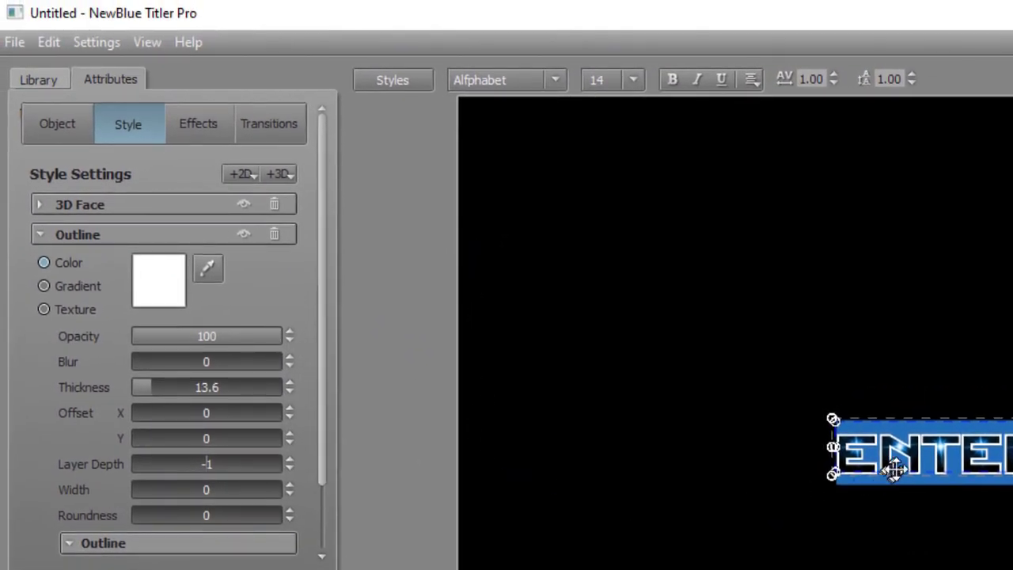
{"action": "left_click", "coordinate": [49, 80]}
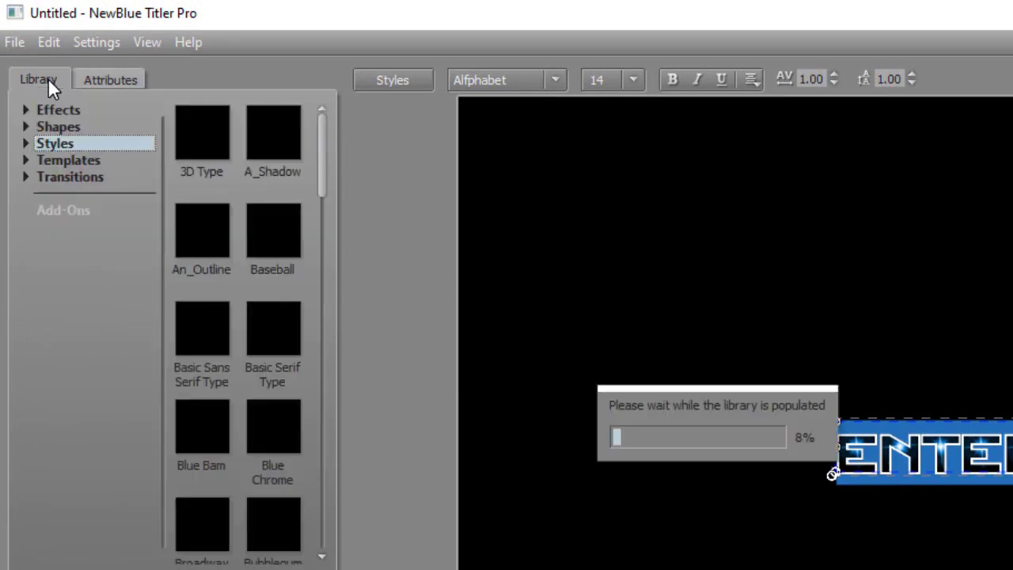
Apply the Smooth Fade In animation preset to ENTERPRISE and close Titler Pro
{"action": "left_click", "coordinate": [29, 175]}
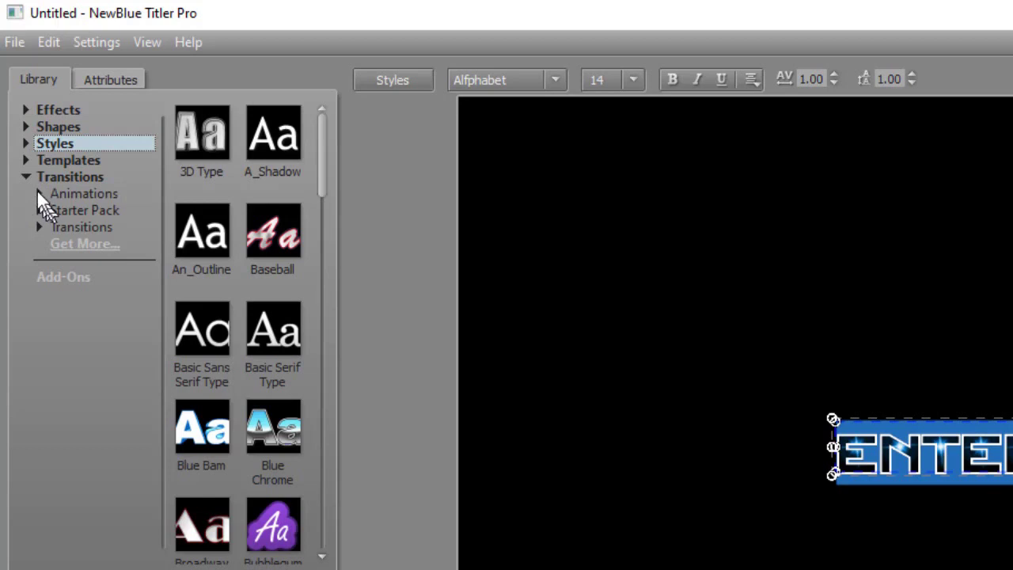
{"action": "left_click", "coordinate": [40, 189]}
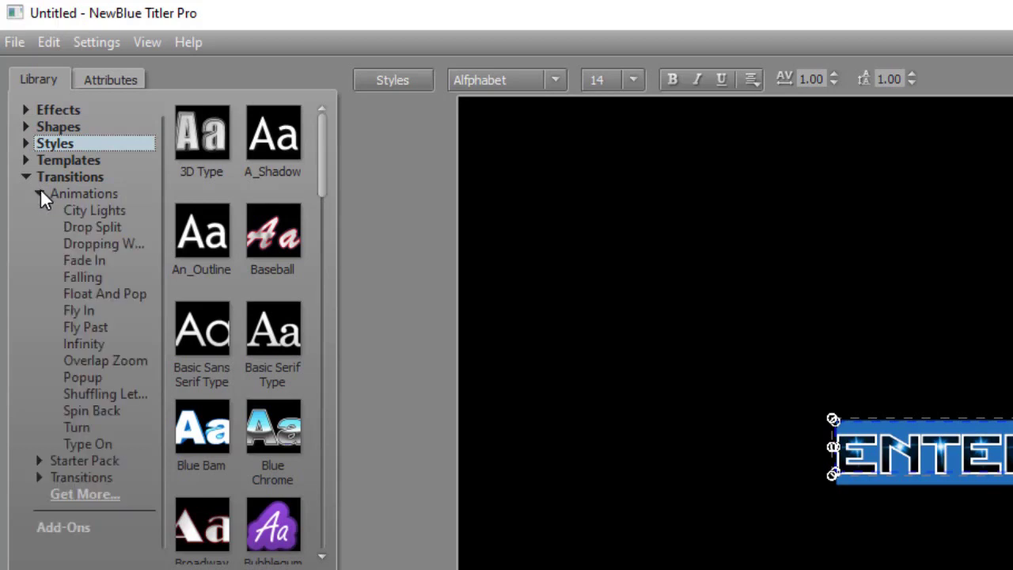
{"action": "left_click", "coordinate": [90, 261]}
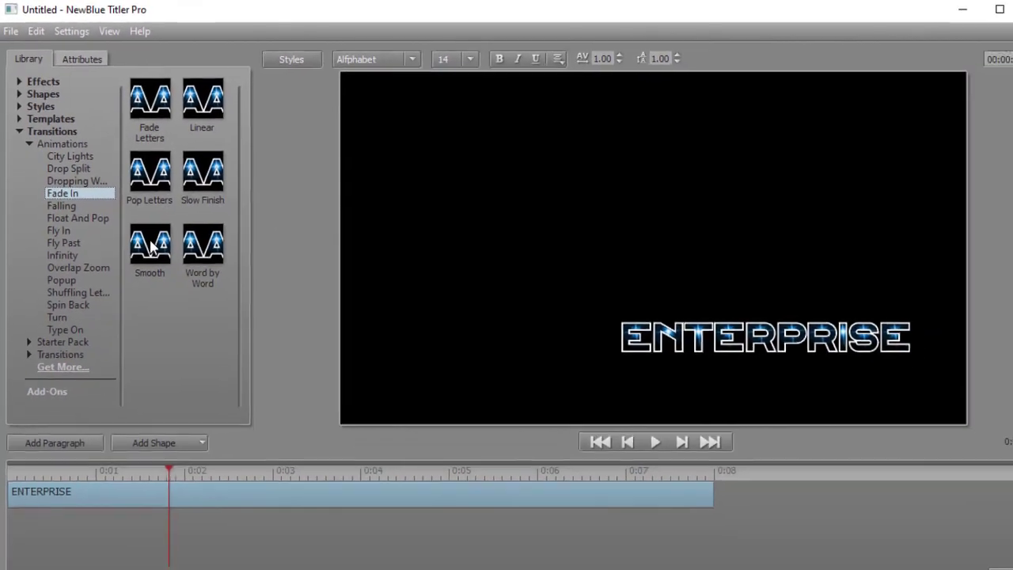
{"action": "double_click", "coordinate": [150, 247]}
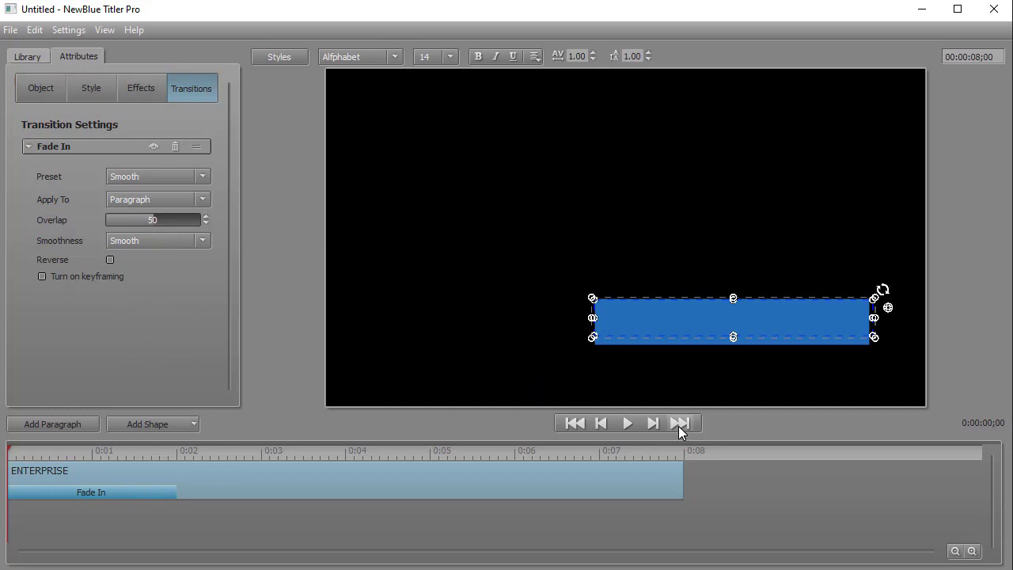
{"action": "left_click", "coordinate": [994, 9]}
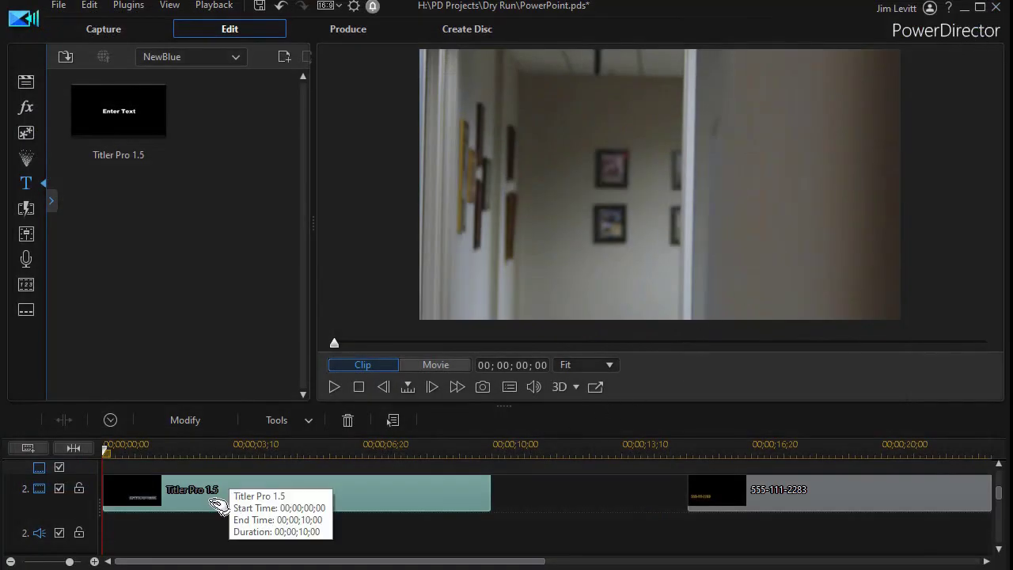
Stretch the Titler Pro clip to end at 15;01 and scrub the preview over it
{"action": "left_click", "coordinate": [291, 448]}
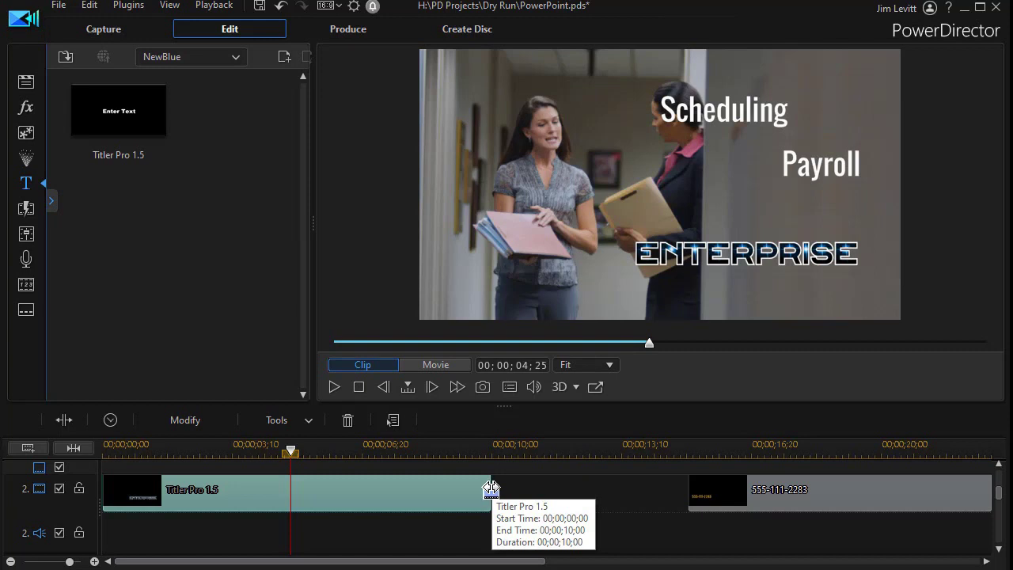
{"action": "left_click_drag", "start_coordinate": [490, 489], "coordinate": [686, 496]}
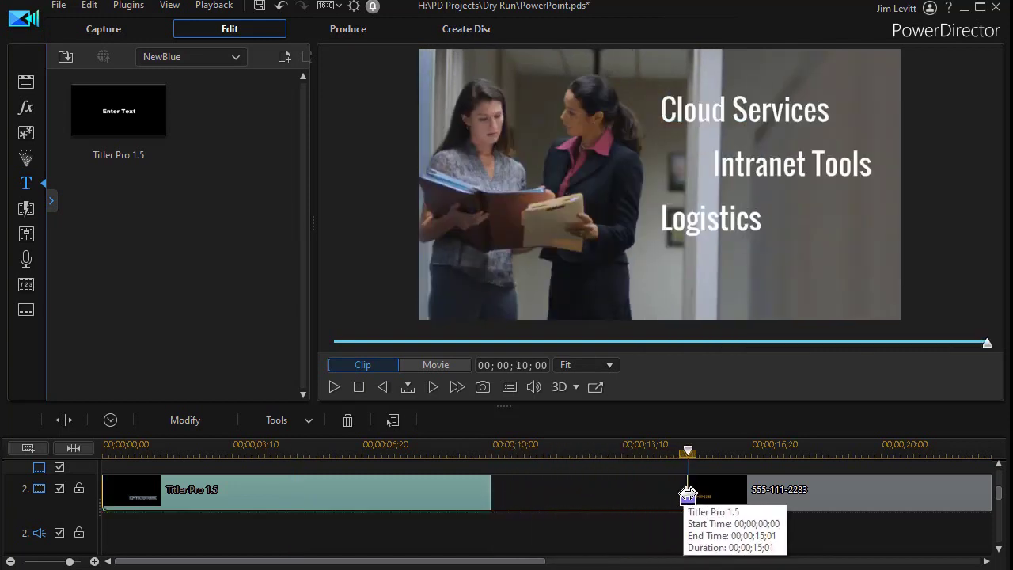
{"action": "left_click_drag", "start_coordinate": [685, 496], "coordinate": [683, 494]}
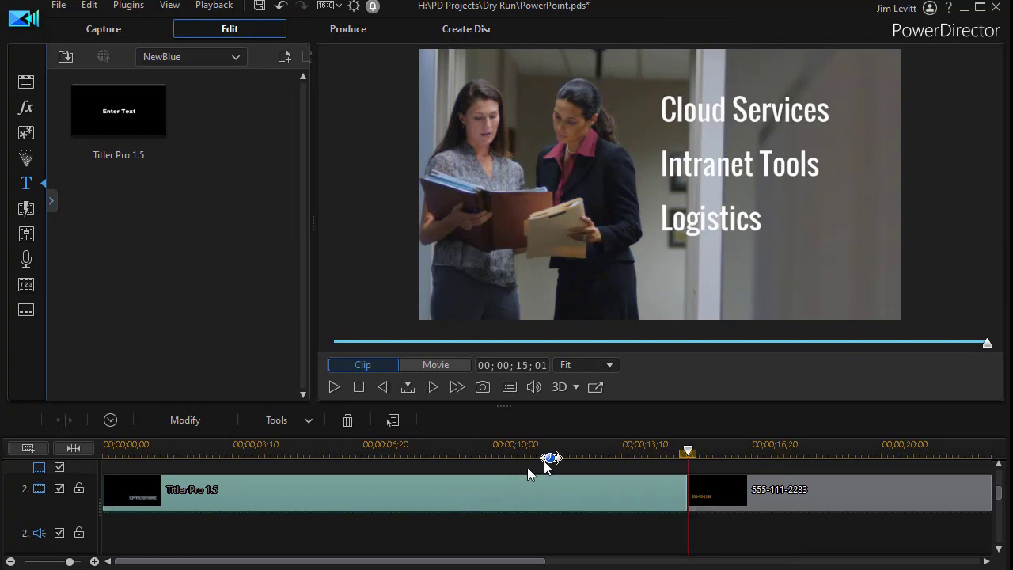
{"action": "left_click", "coordinate": [562, 456]}
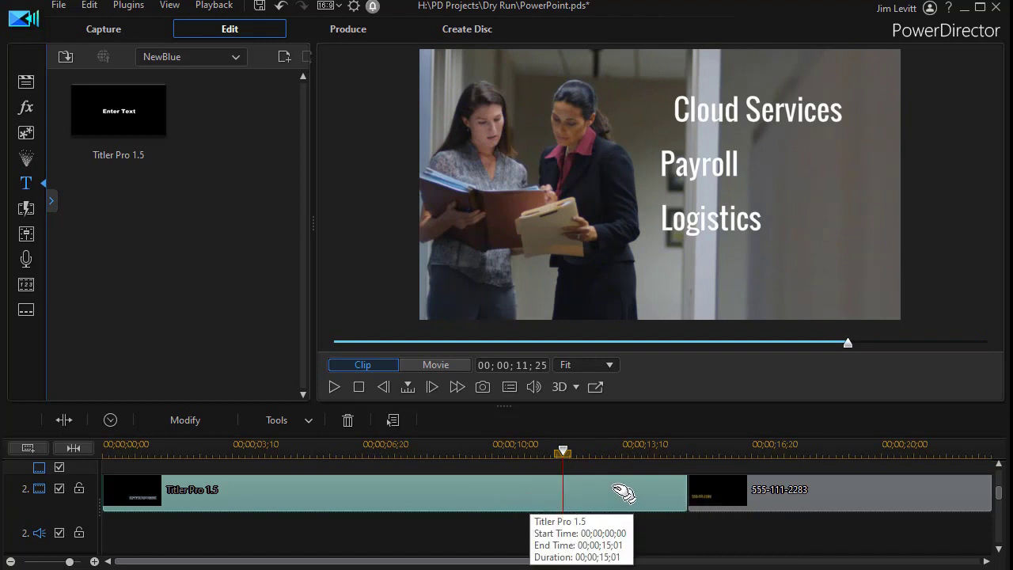
{"action": "left_click_drag", "start_coordinate": [562, 453], "coordinate": [300, 485]}
{"action": "left_click", "coordinate": [301, 486]}
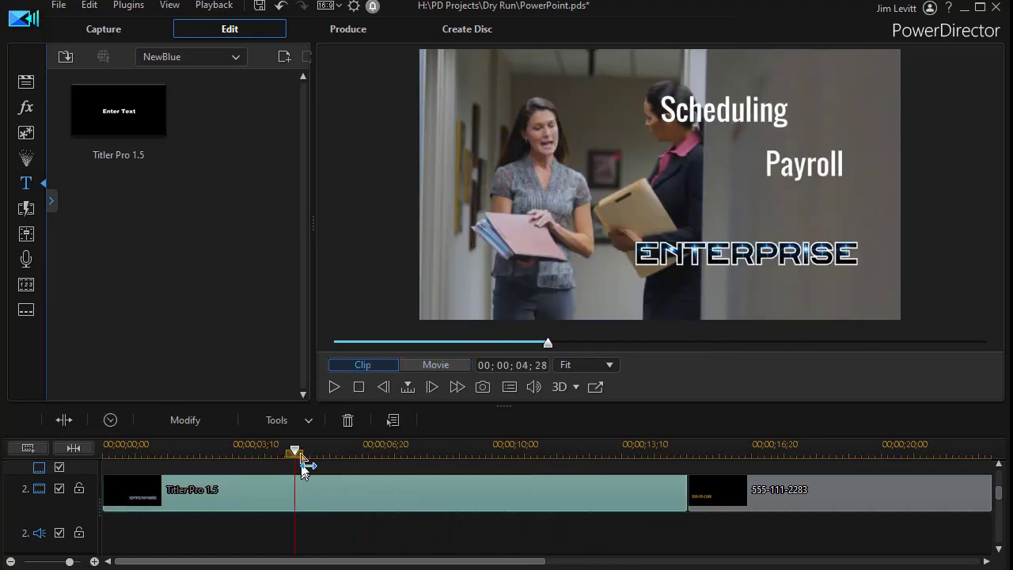
{"action": "left_click_drag", "start_coordinate": [294, 449], "coordinate": [403, 460]}
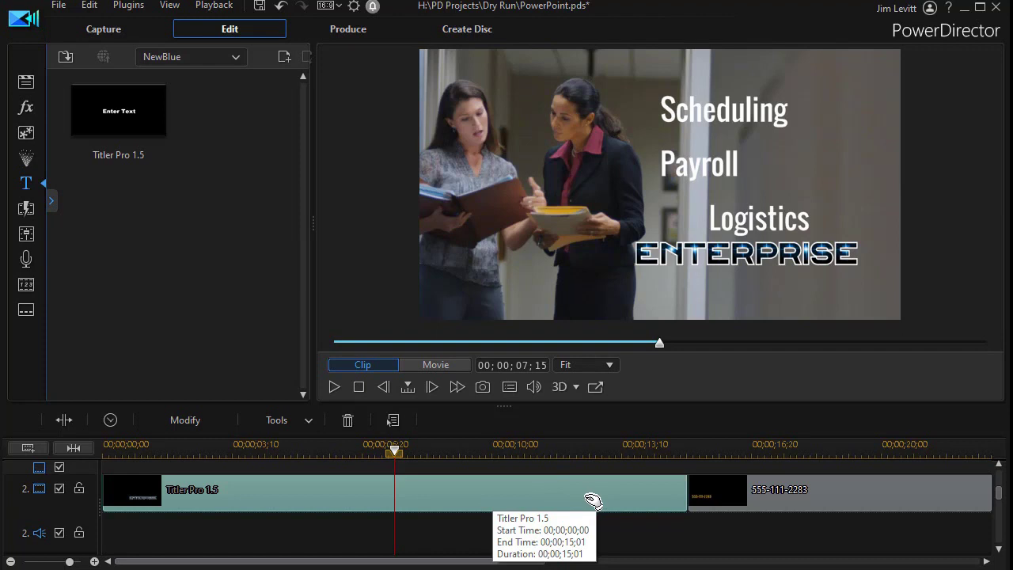
Reopen the title in Titler Pro and set its duration to 00:00:15;00
{"action": "double_click", "coordinate": [515, 495]}
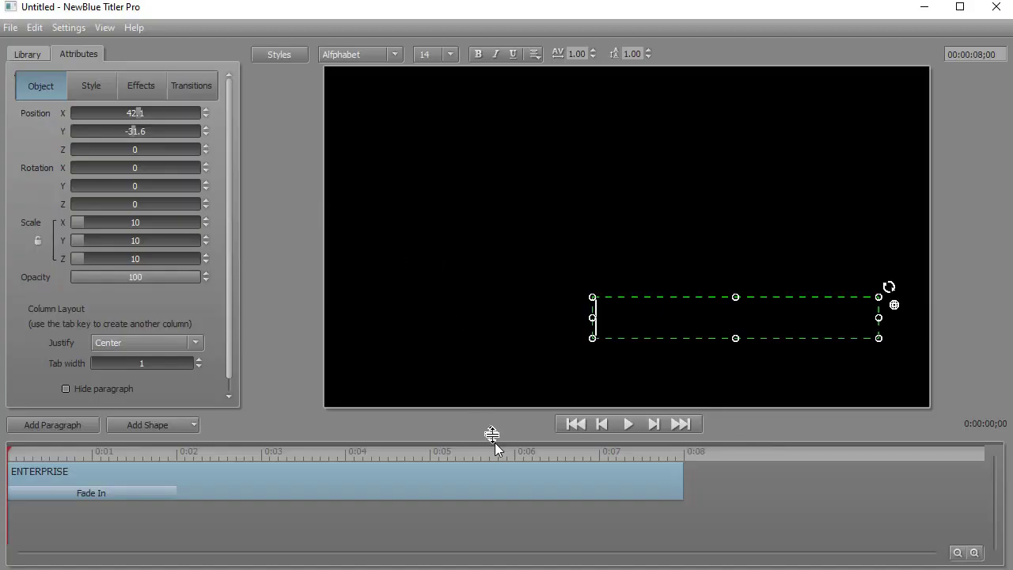
{"action": "left_click", "coordinate": [496, 450]}
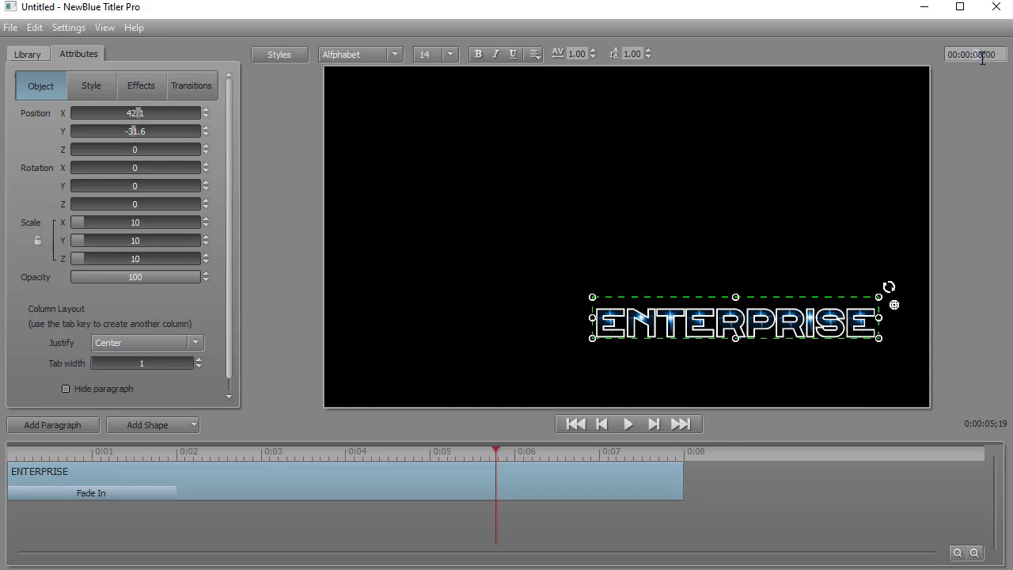
{"action": "left_click", "coordinate": [967, 96]}
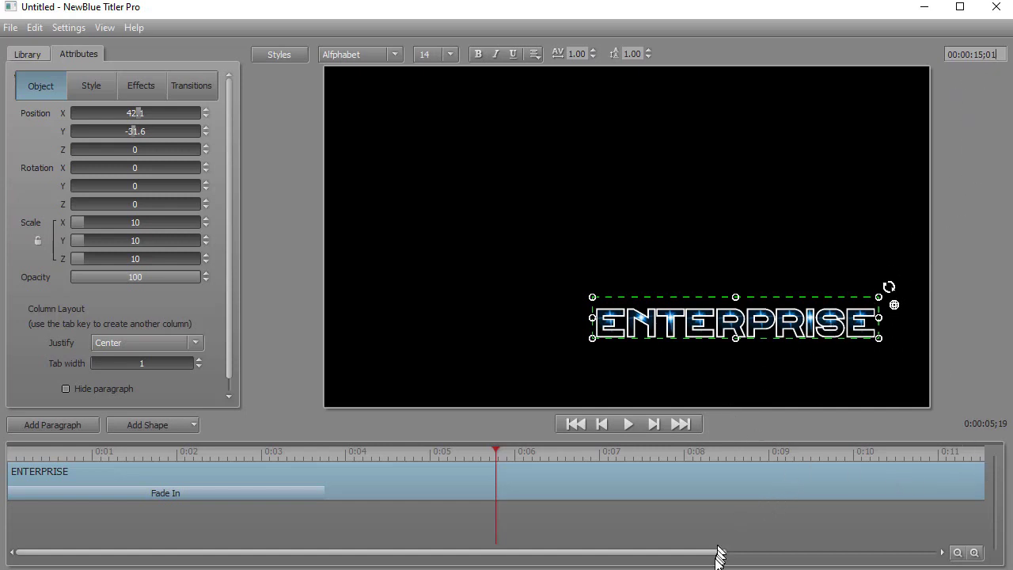
Verify ENTERPRISE's animation track reaches the 15 s end, then close the titler
{"action": "left_click_drag", "start_coordinate": [719, 558], "coordinate": [935, 553]}
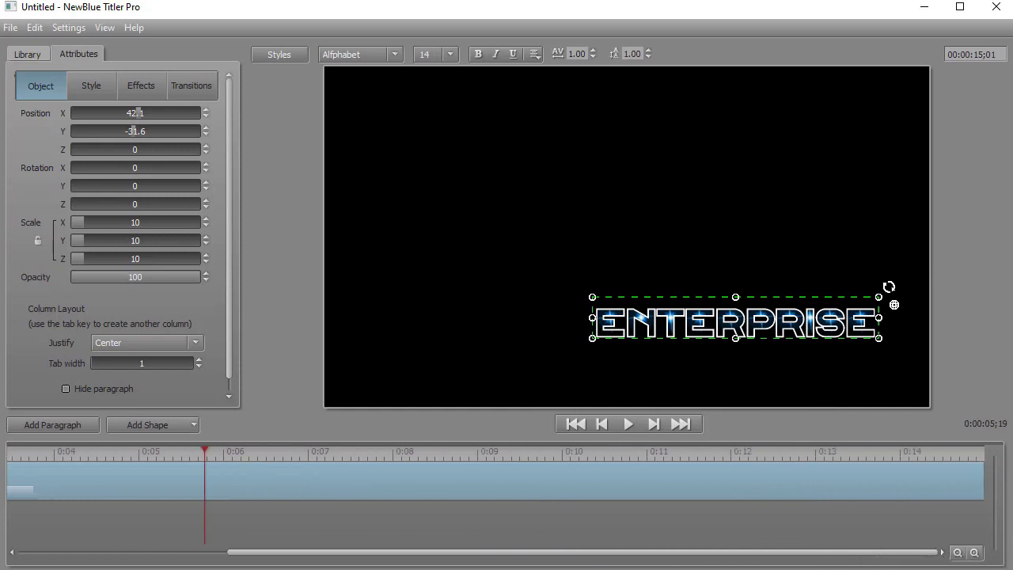
{"action": "left_click", "coordinate": [983, 470]}
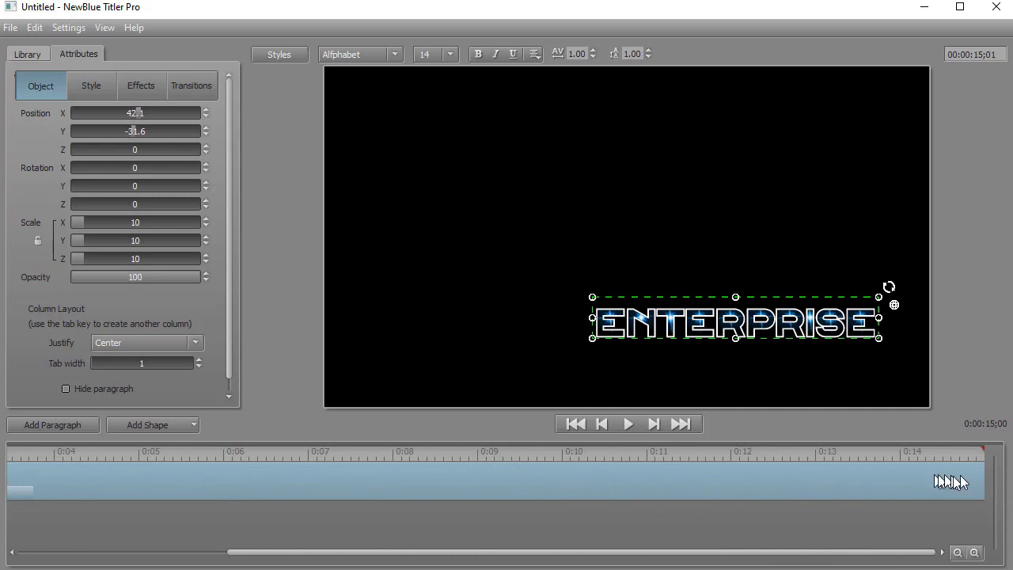
{"action": "left_click_drag", "start_coordinate": [983, 473], "coordinate": [1008, 473]}
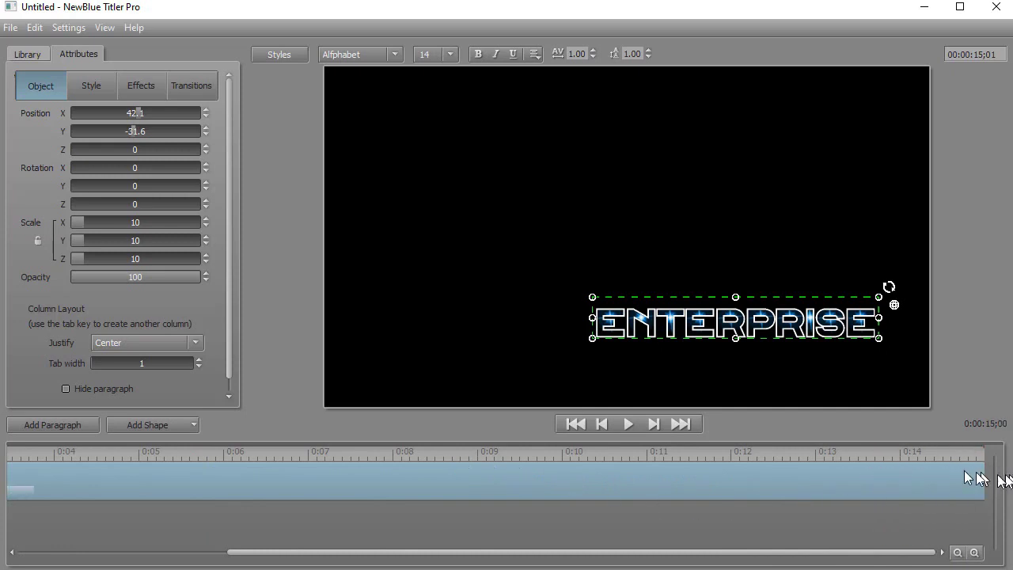
{"action": "mouse_move", "coordinate": [983, 476]}
{"action": "left_mouse_down"}
{"action": "mouse_move", "coordinate": [388, 470]}
{"action": "mouse_move", "coordinate": [984, 483]}
{"action": "left_mouse_up"}
{"action": "left_click", "coordinate": [994, 8]}
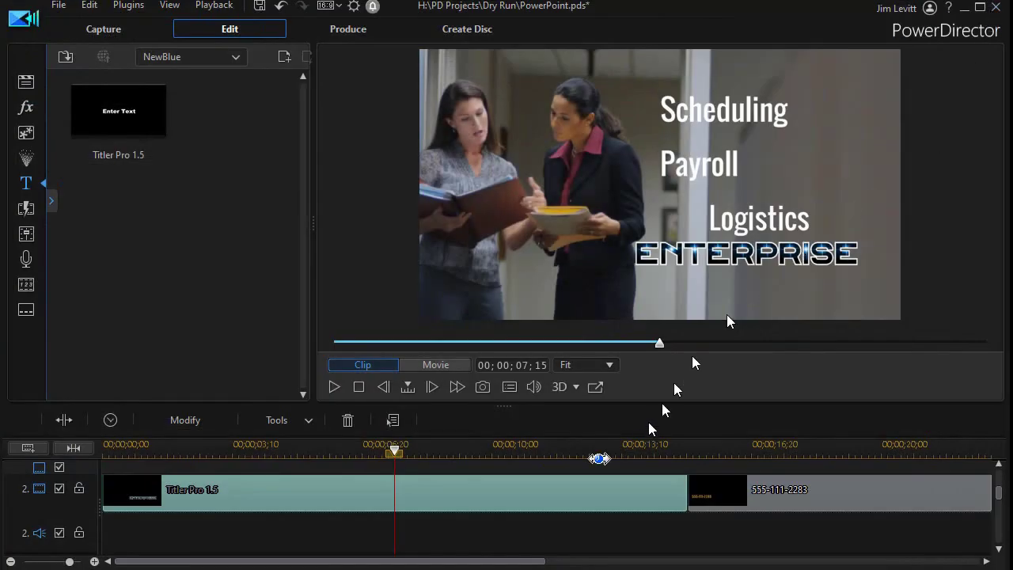
{"action": "left_click", "coordinate": [332, 388]}
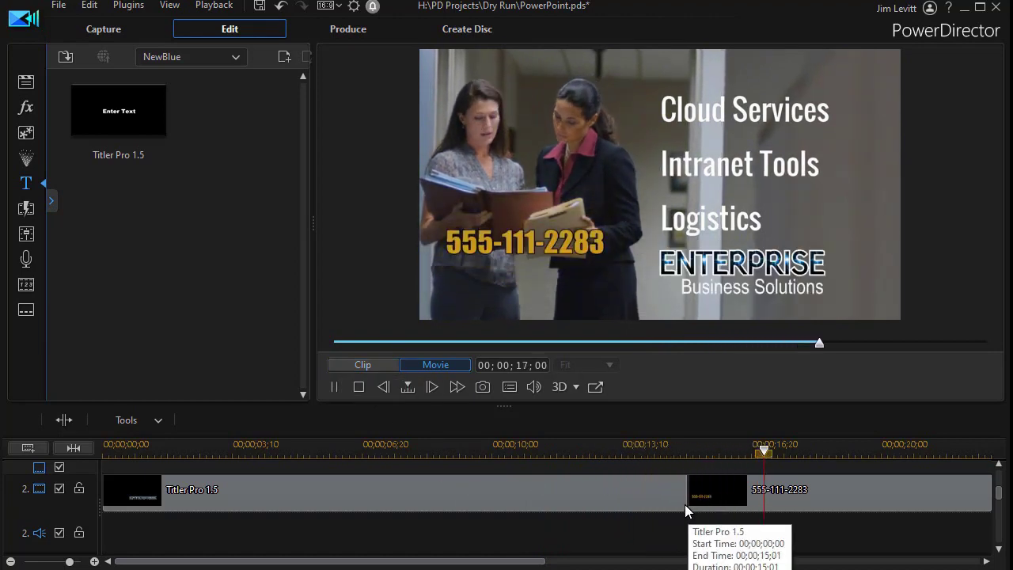
{"action": "left_click", "coordinate": [622, 448]}
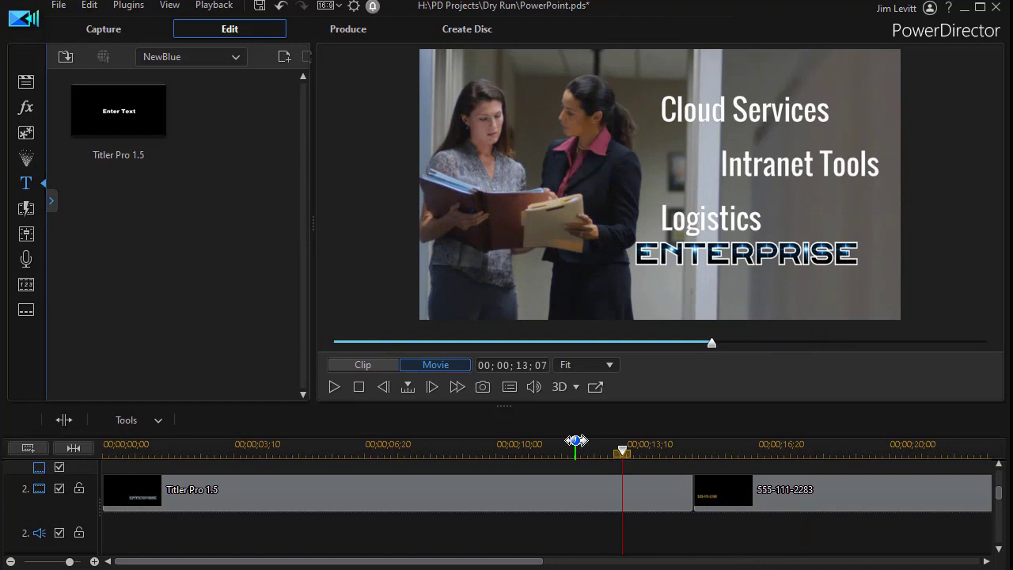